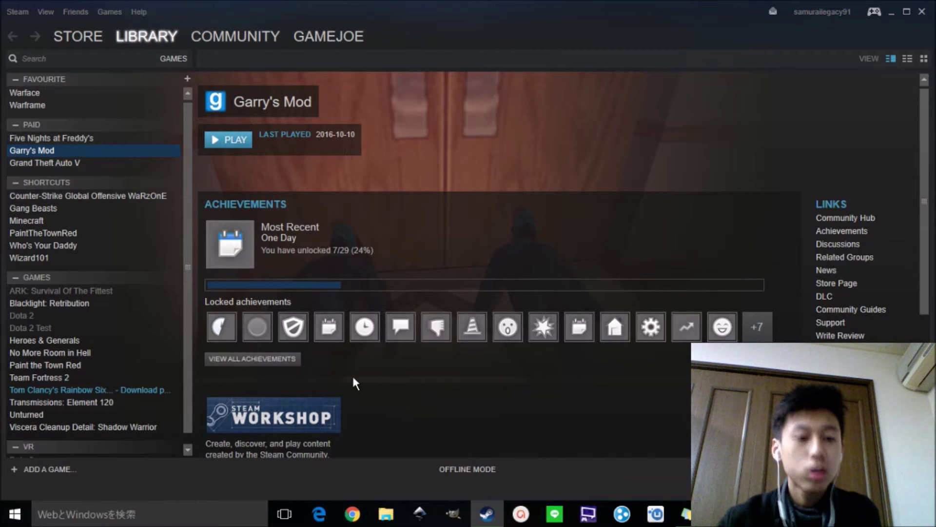
Select No More Room in Hell in the Steam library to show its game page
scroll(37, 391, "down", 1)
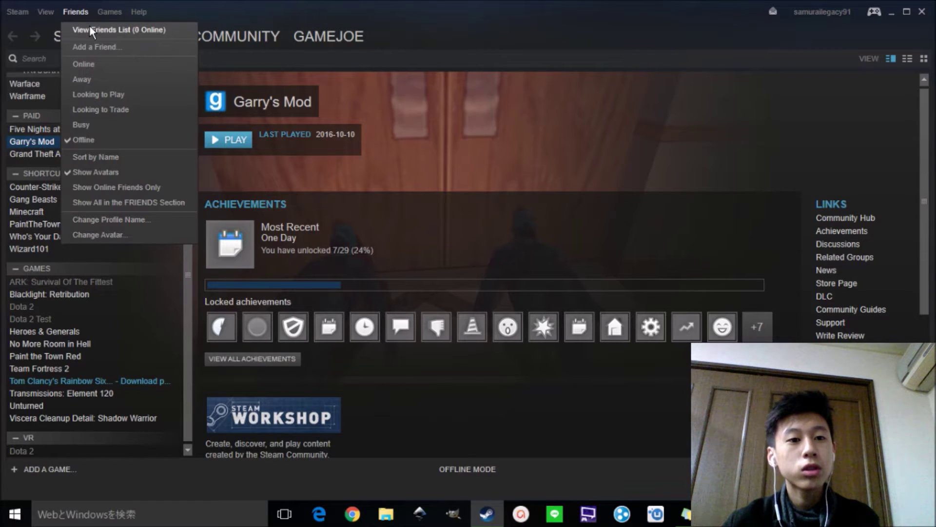
left_click(89, 29)
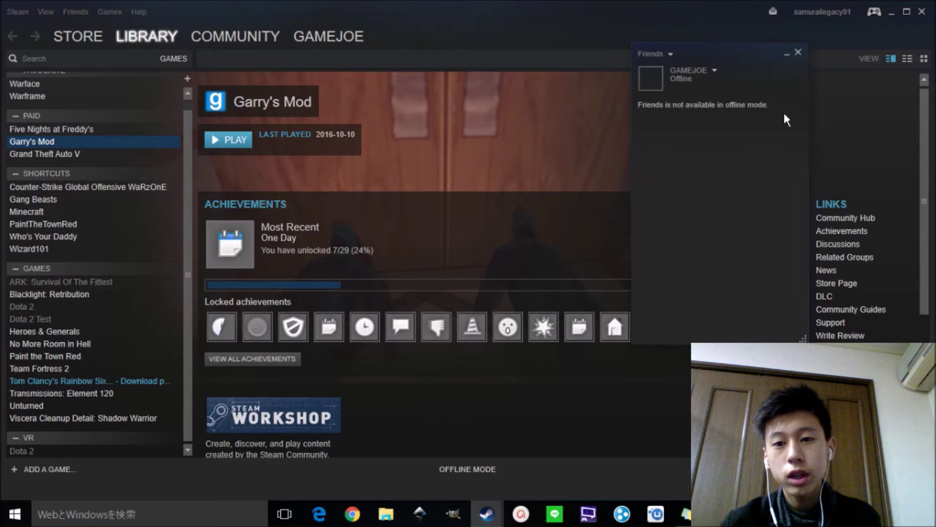
left_click(798, 52)
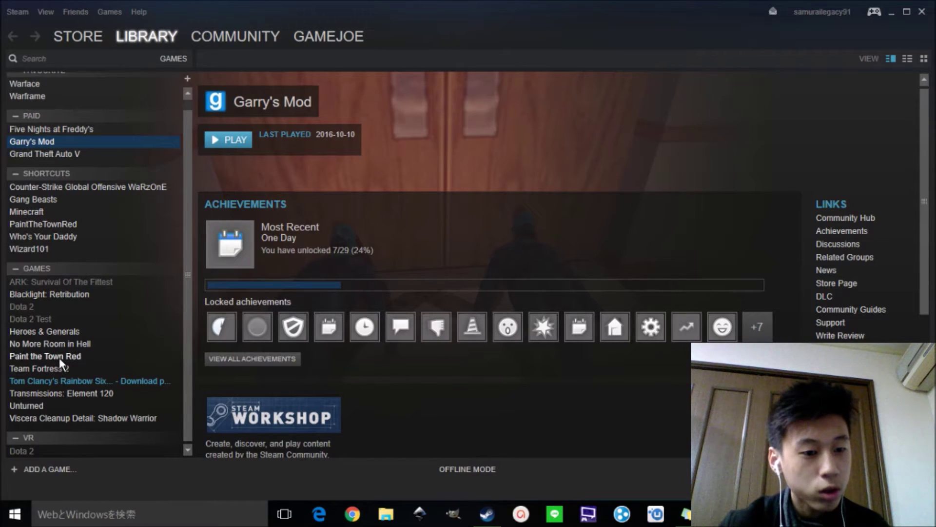
left_click(65, 342)
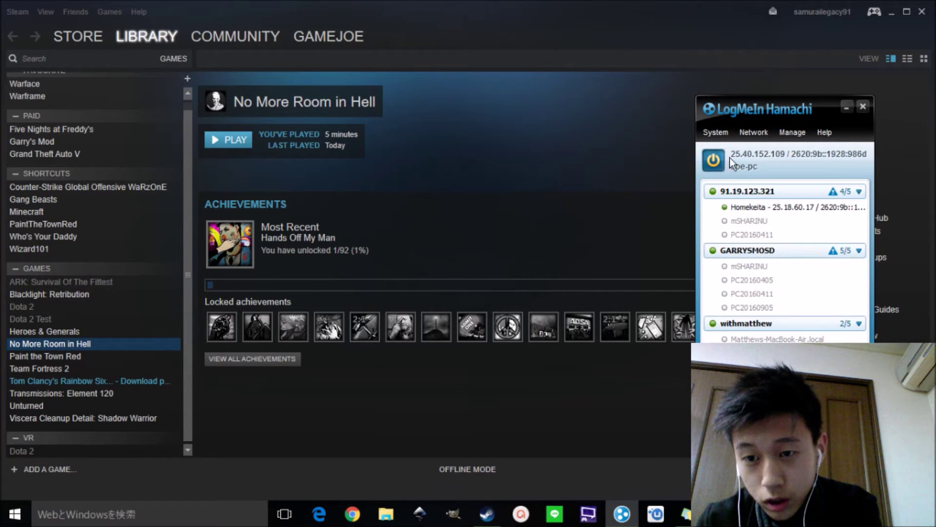
left_click(748, 127)
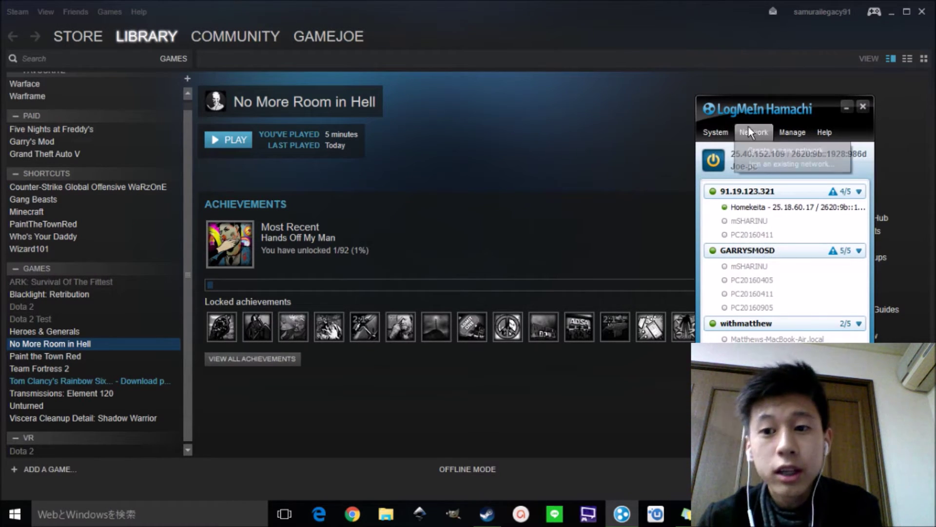
left_click(746, 144)
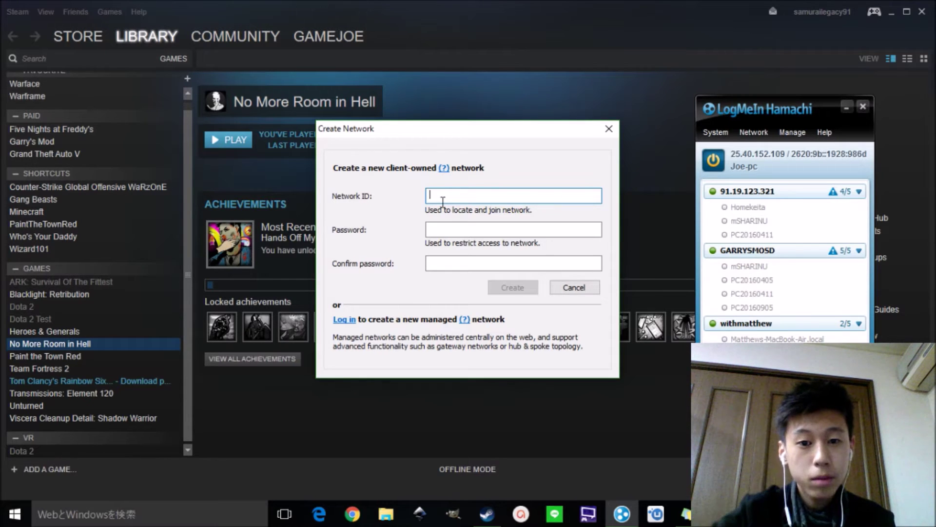
type("garr")
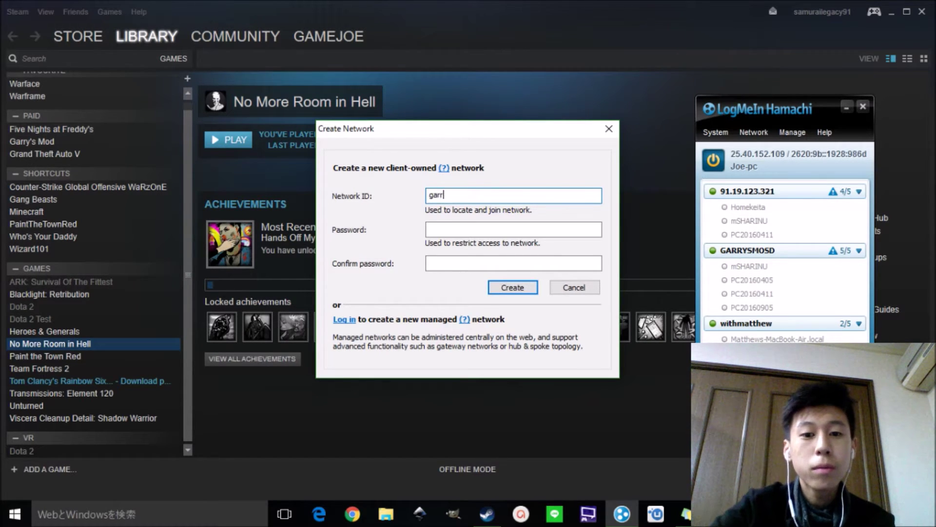
type("ymods")
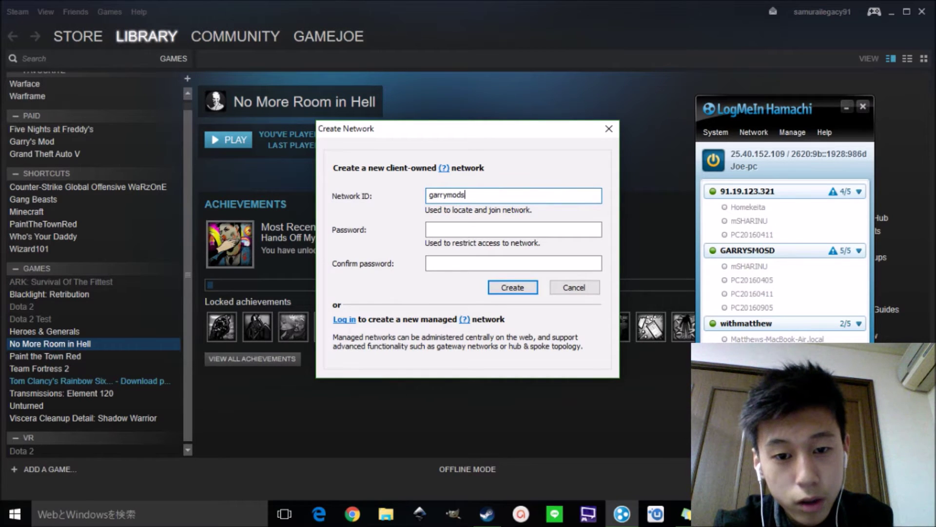
key("BackSpace")
key("BackSpace")
key("BackSpace")
key("BackSpace")
key("BackSpace")
key("BackSpace")
key("BackSpace")
key("BackSpace")
key("BackSpace")
key("BackSpace")
type("no")
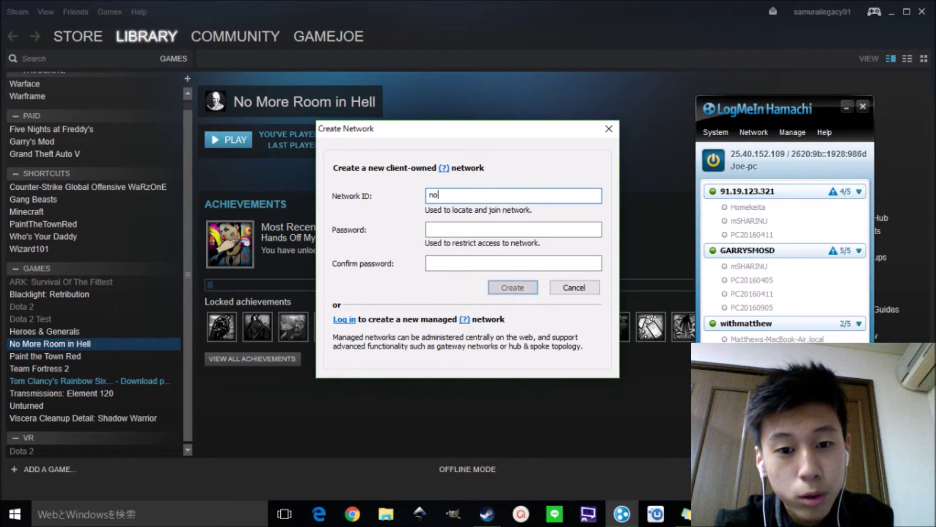
key("BackSpace")
type("m")
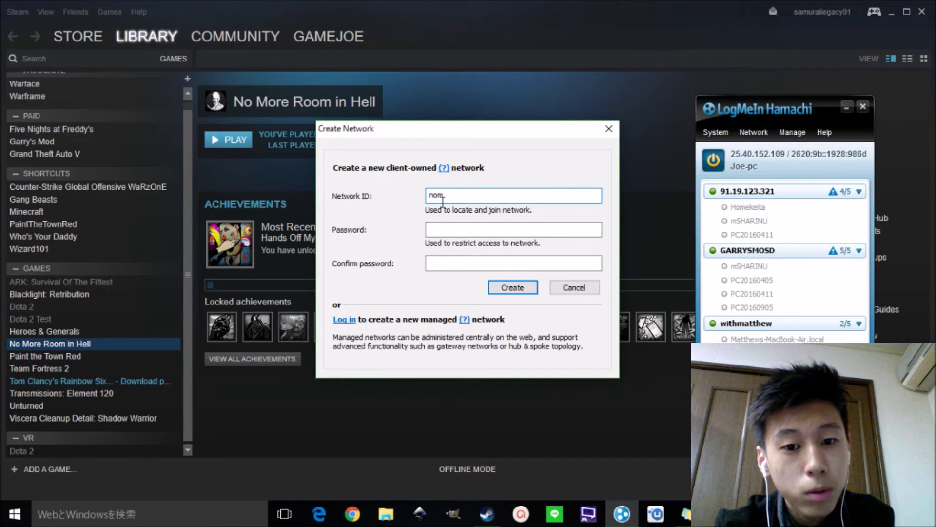
type("oreroomine")
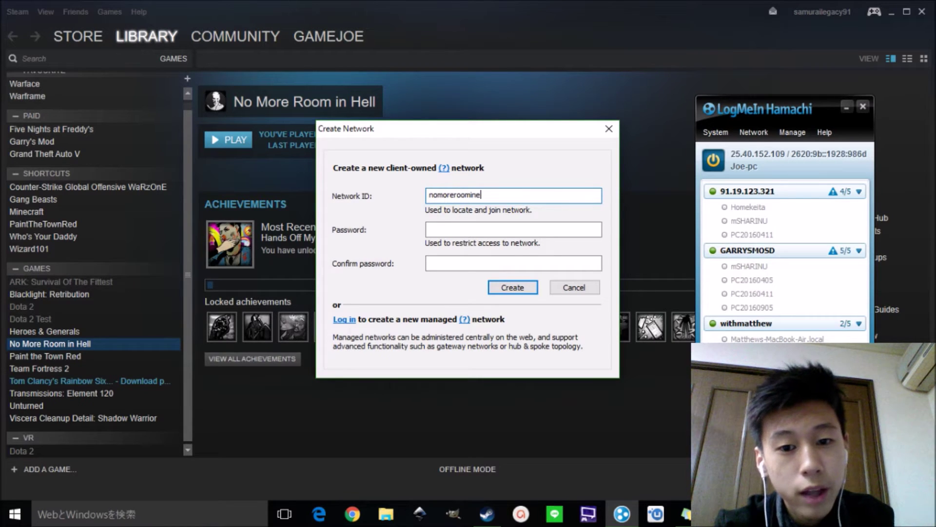
key("BackSpace")
type("hell")
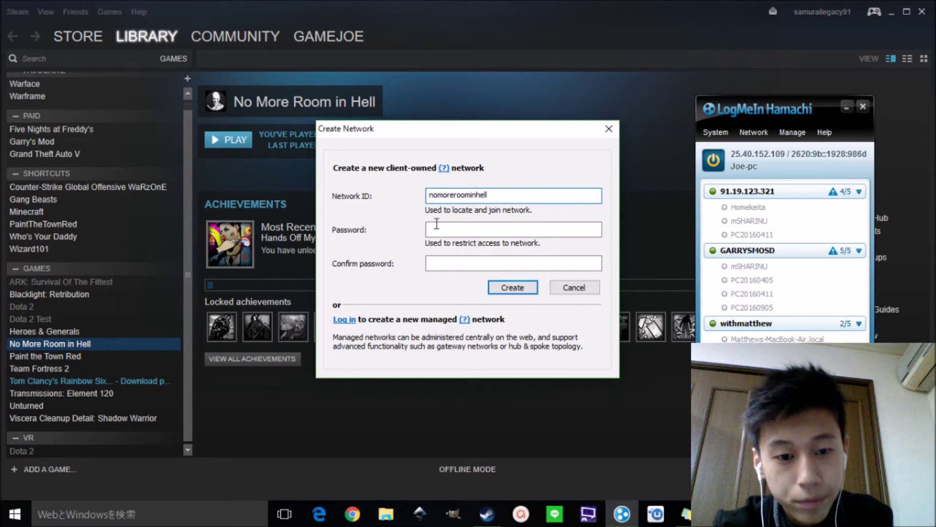
left_click(458, 229)
type("****")
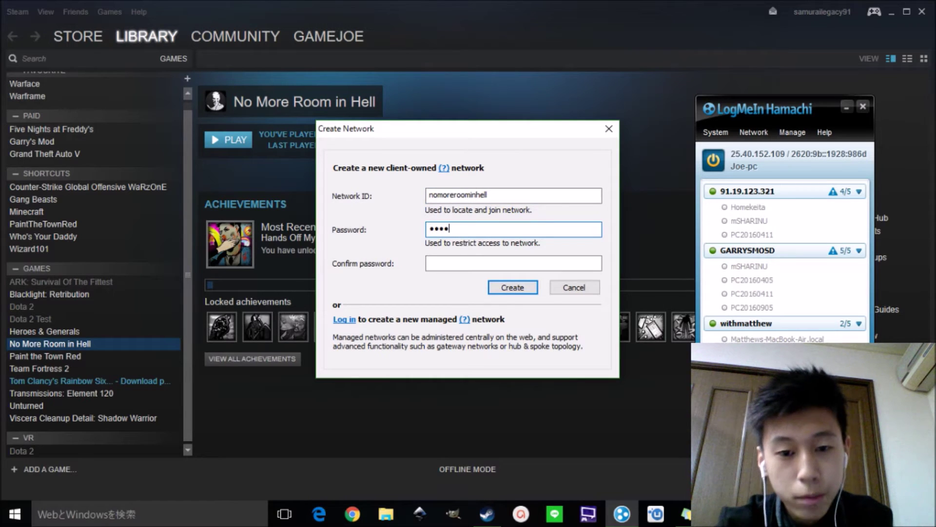
type("****")
left_click(574, 283)
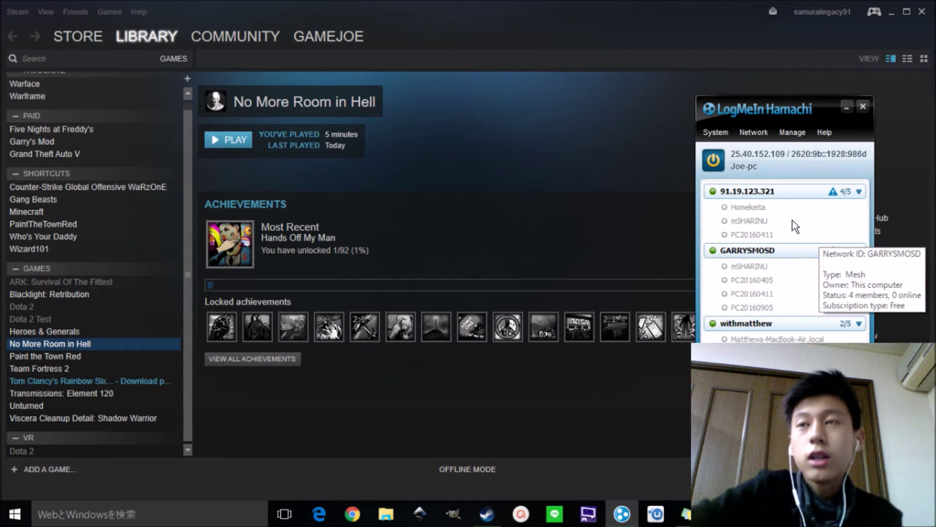
left_click(761, 131)
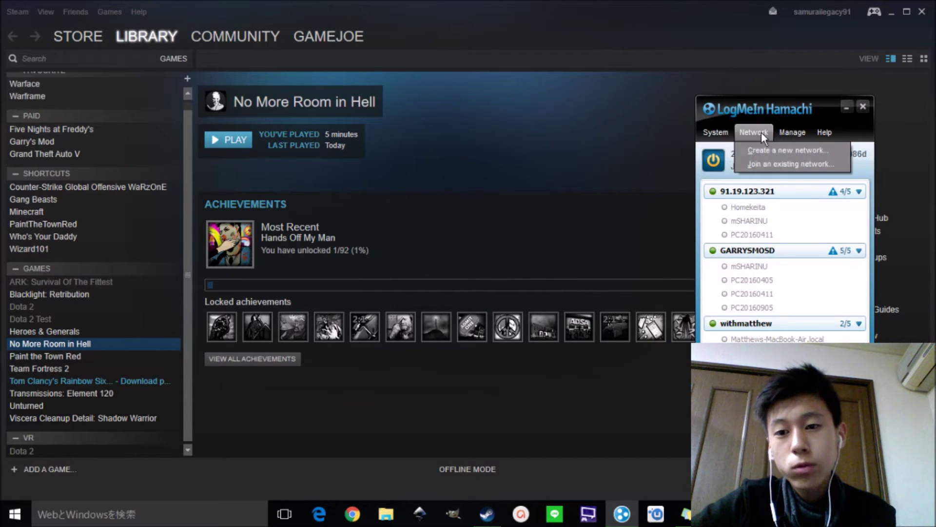
left_click(774, 165)
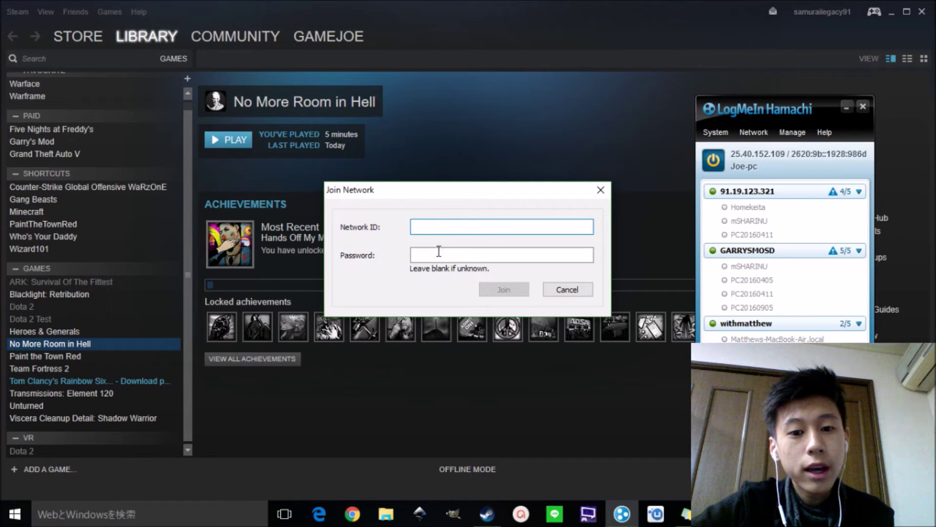
left_click(588, 291)
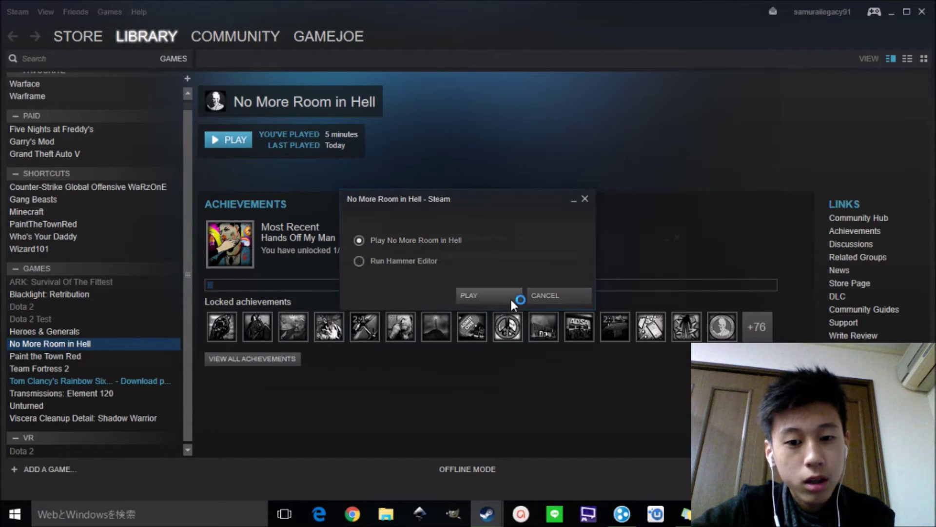
Launch No More Room in Hell from Steam and open its Options on the Keyboard tab
left_click(511, 299)
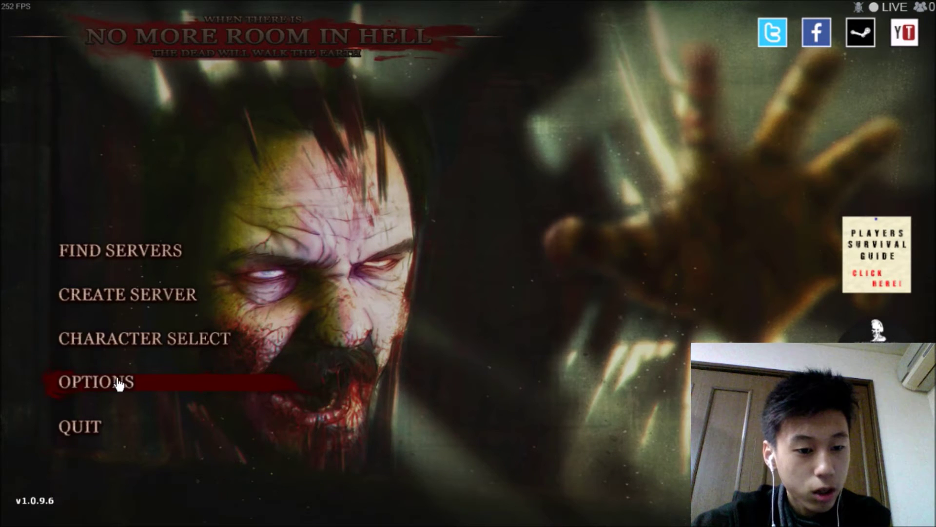
left_click(137, 400)
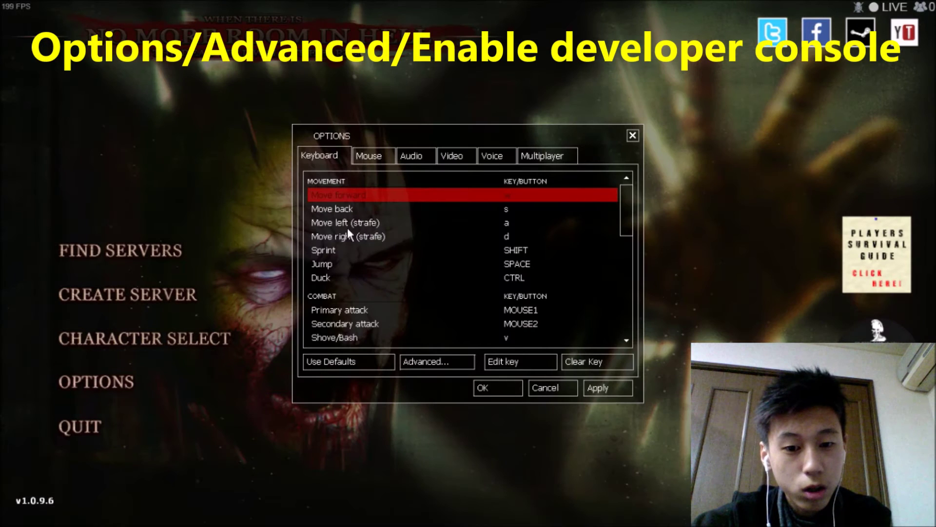
Enable the developer console in the advanced keyboard settings and apply the options
left_click(417, 364)
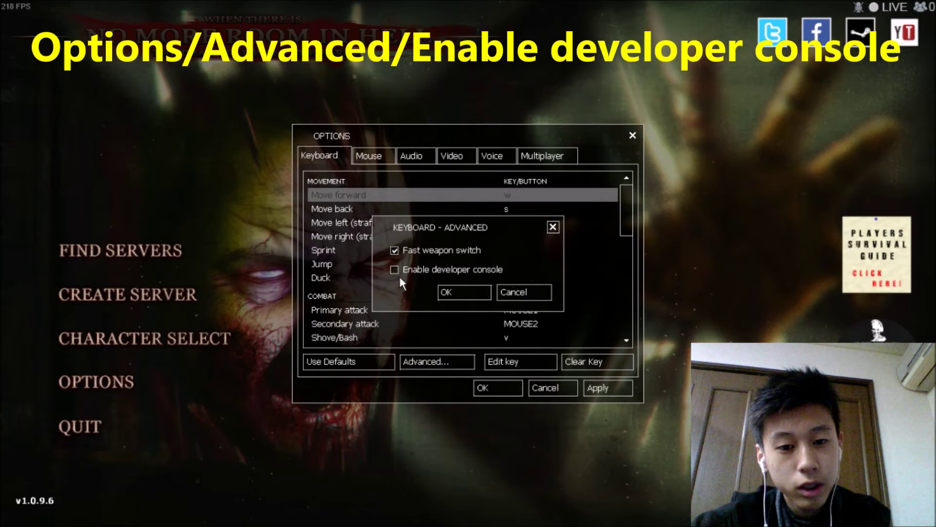
left_click(394, 270)
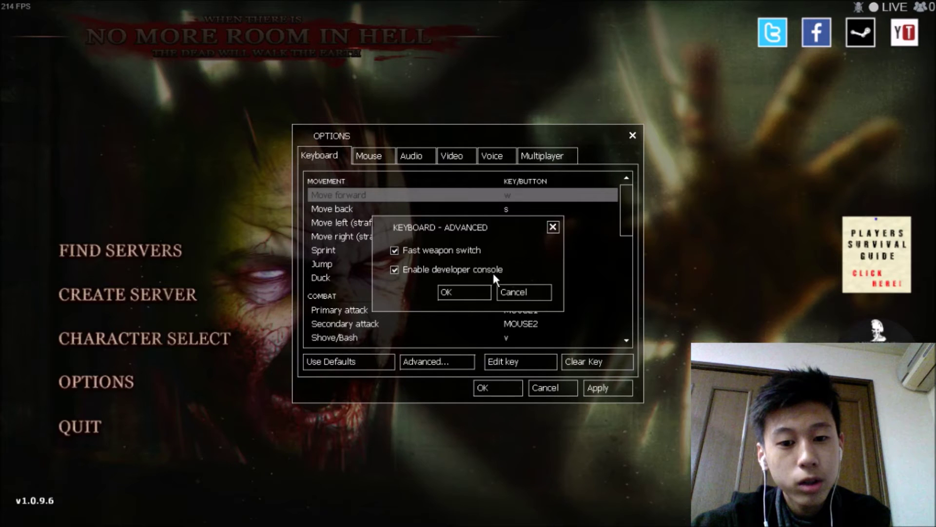
left_click(465, 292)
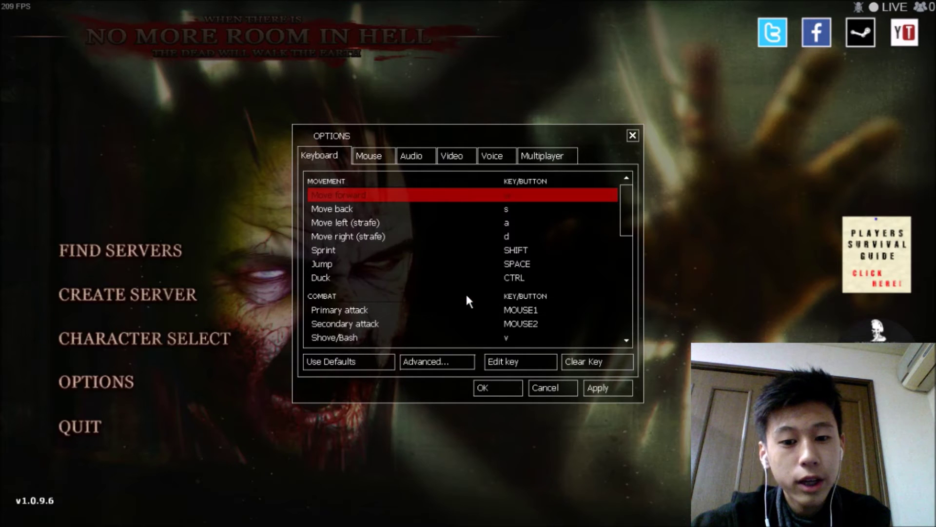
left_click(508, 381)
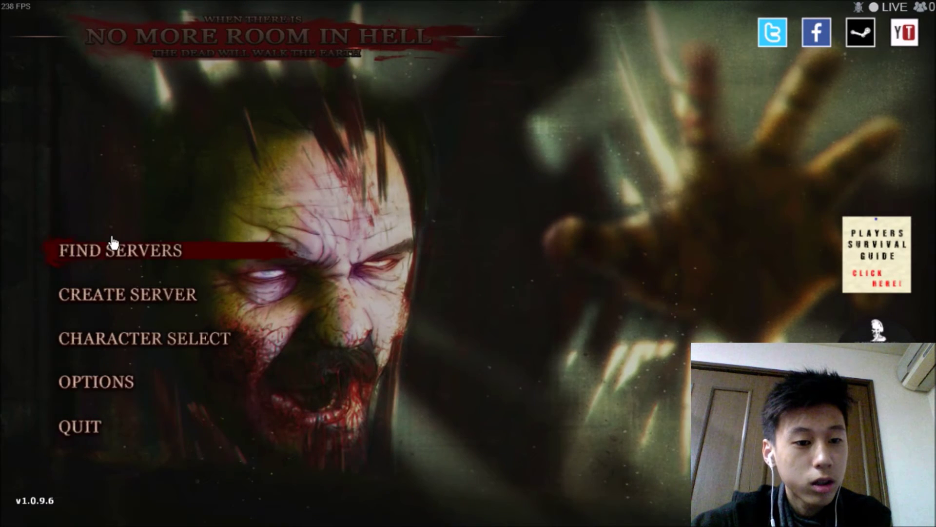
Open the developer console with ~ and clear a typed 'connect' from its input
key("Down")
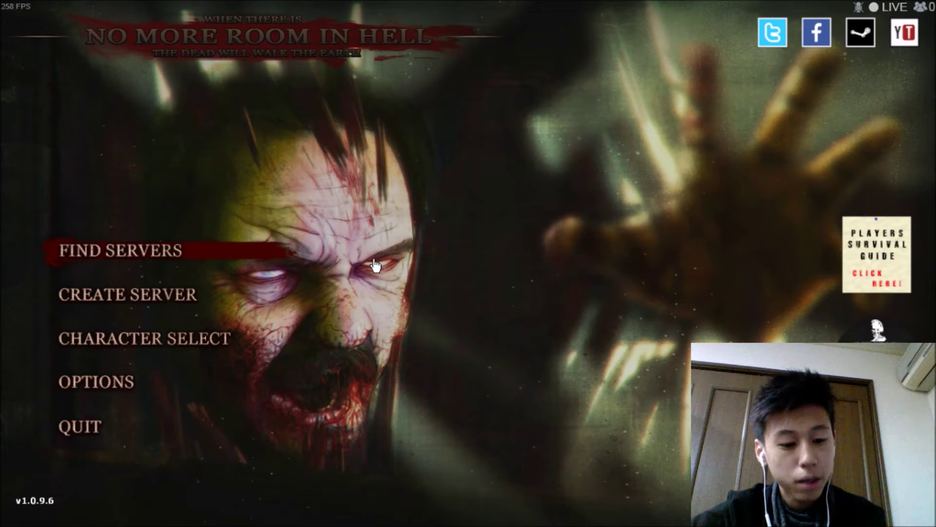
key("grave")
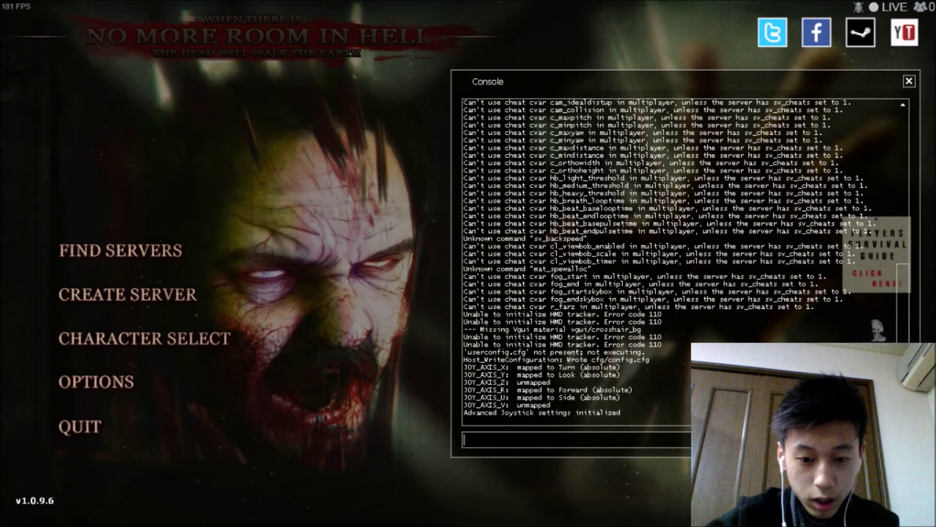
type("connect")
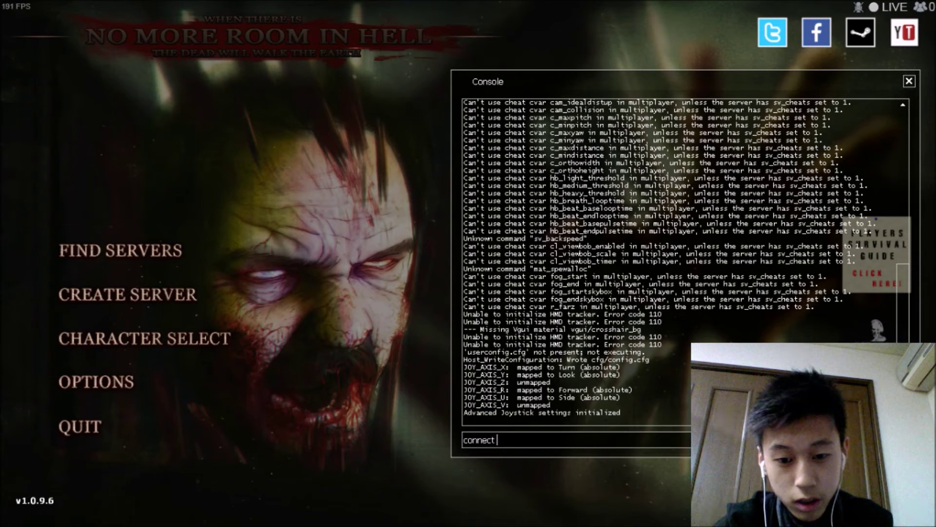
key("BackSpace")
key("BackSpace")
key("BackSpace")
key("BackSpace")
key("BackSpace")
key("BackSpace")
key("BackSpace")
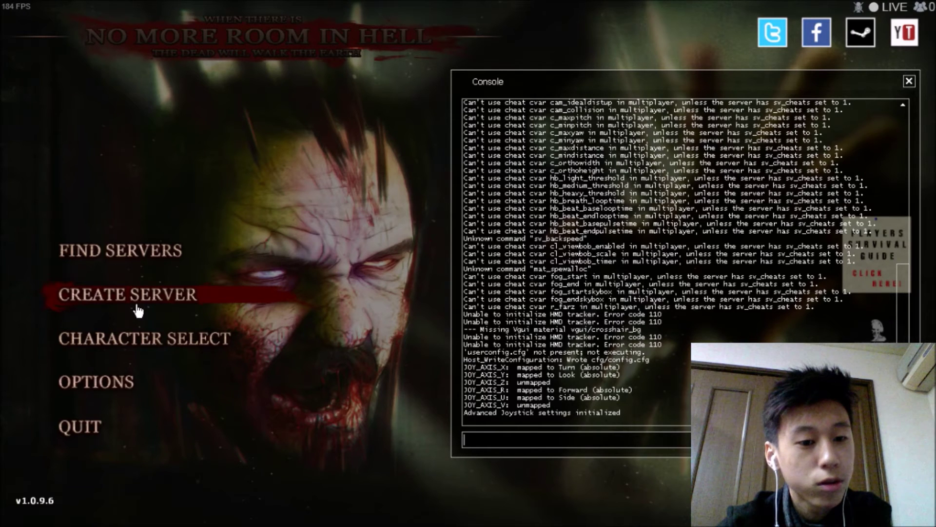
left_click(188, 295)
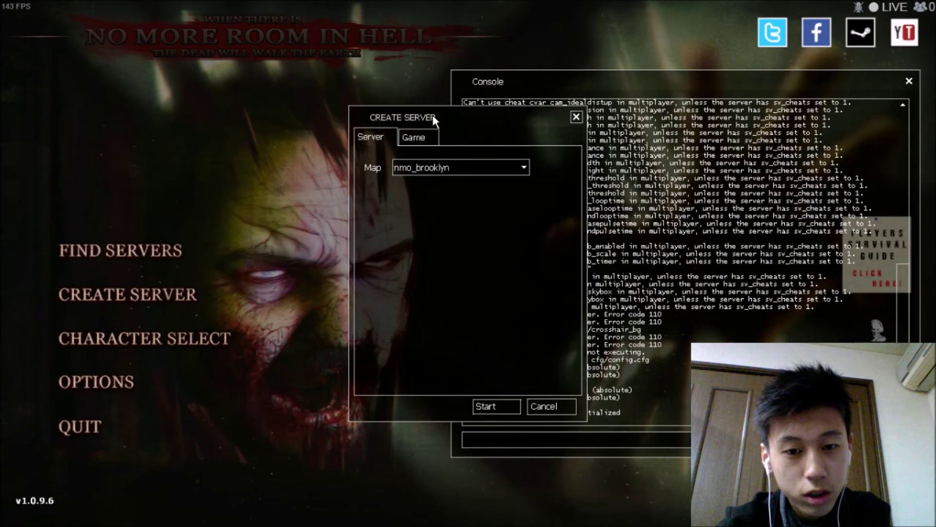
left_click(435, 168)
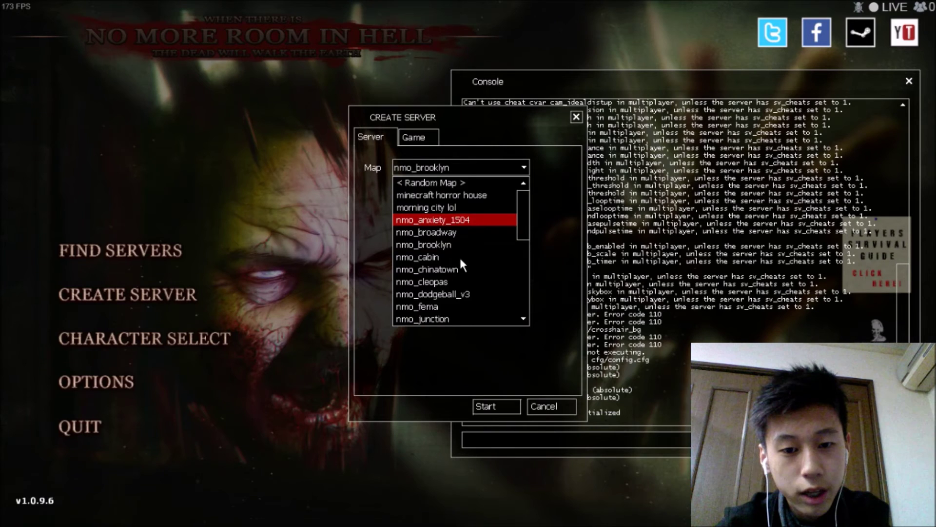
scroll(460, 257, "down", 3)
scroll(467, 231, "up", 3)
scroll(467, 230, "down", 1)
left_click(422, 146)
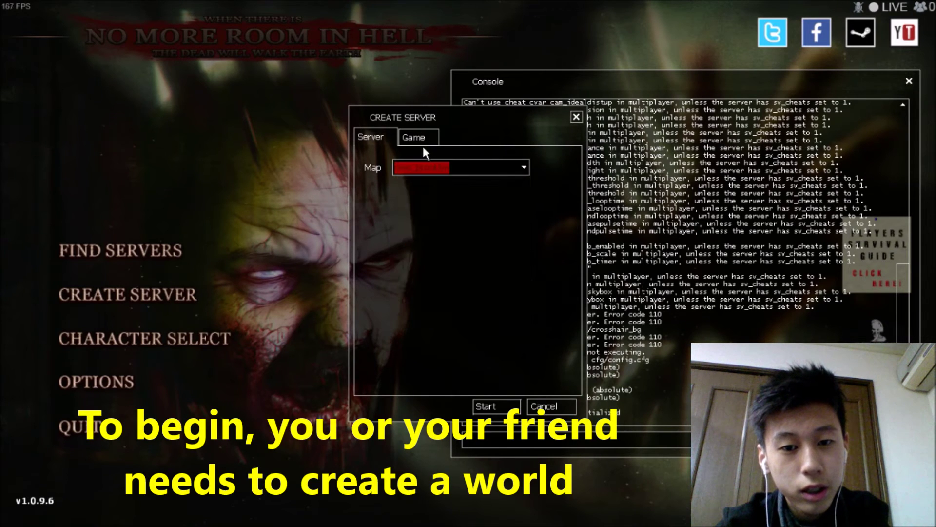
left_click(432, 138)
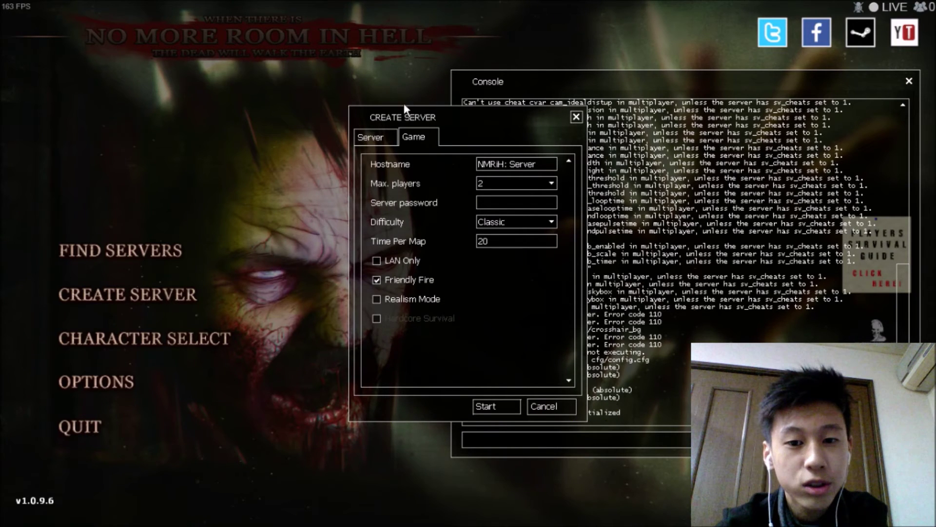
left_click(549, 408)
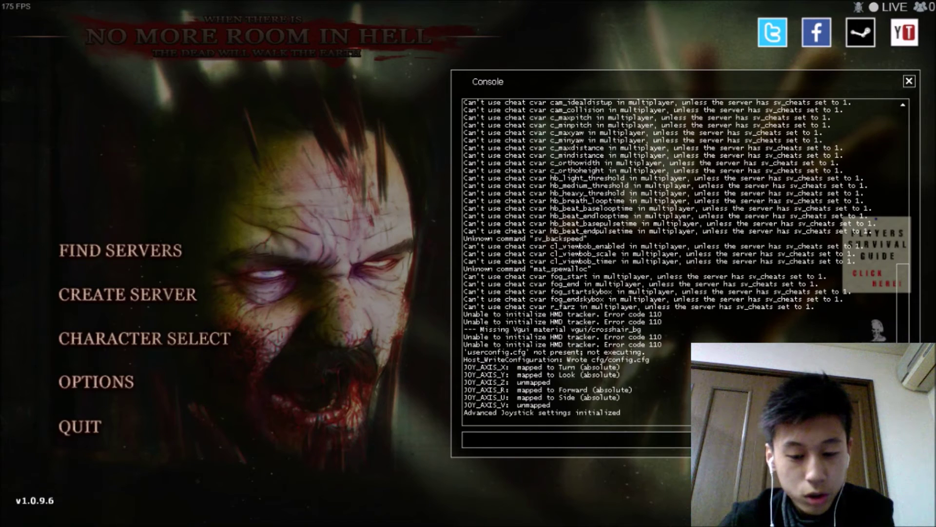
Type 'connect' in the console, then switch out of the game to the Hamachi window
type("co")
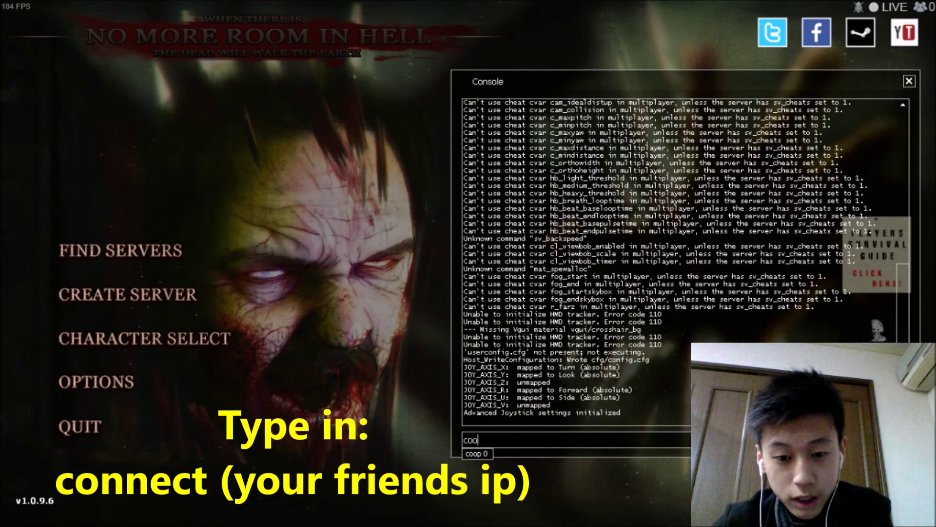
type("nne")
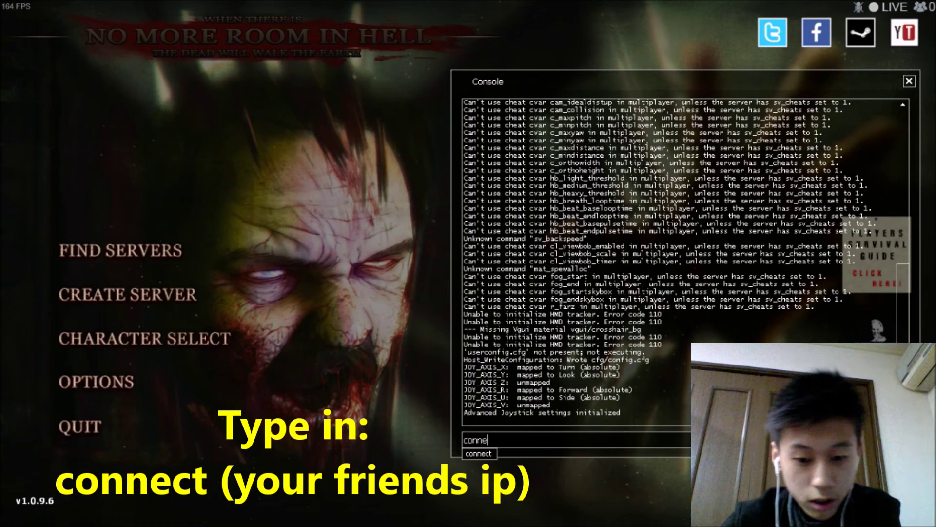
type("ct")
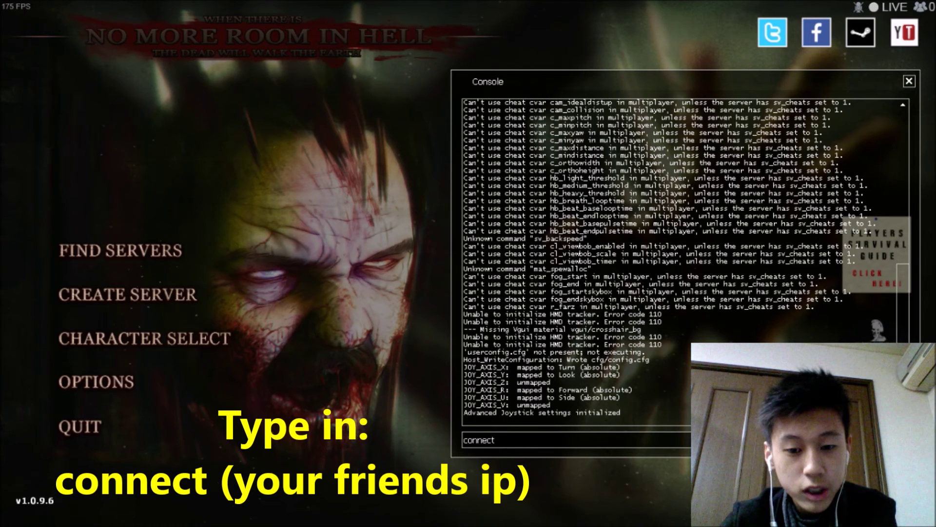
key("super")
key("Escape")
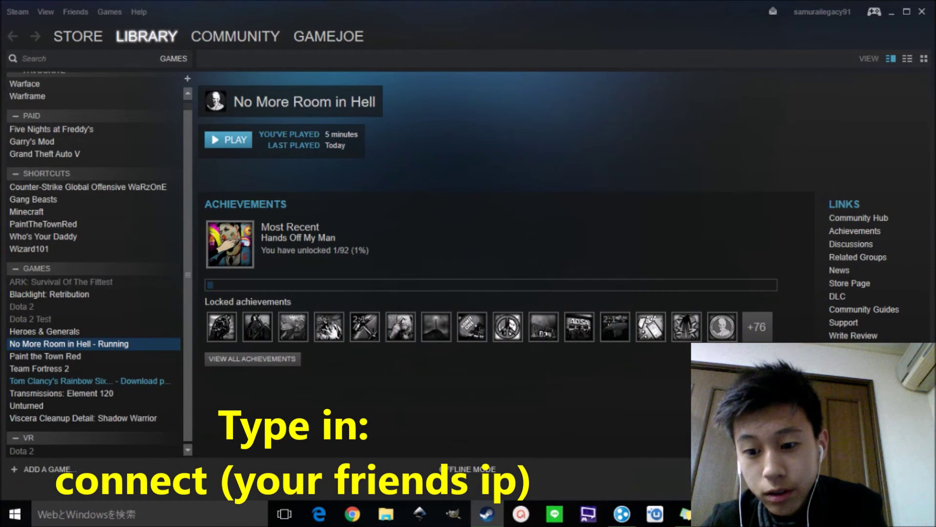
left_click(683, 516)
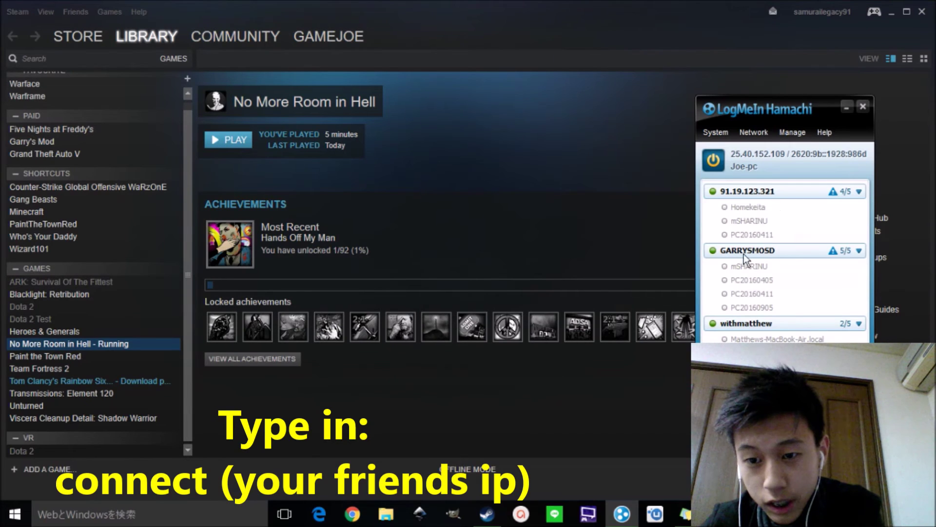
Copy the friend's computer's IPv4 address from its Hamachi context menu
right_click(749, 209)
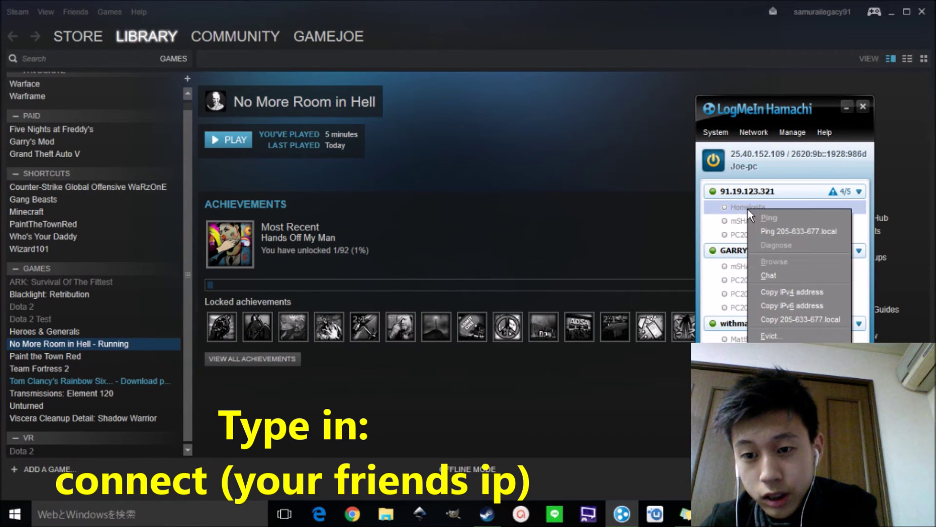
left_click(797, 290)
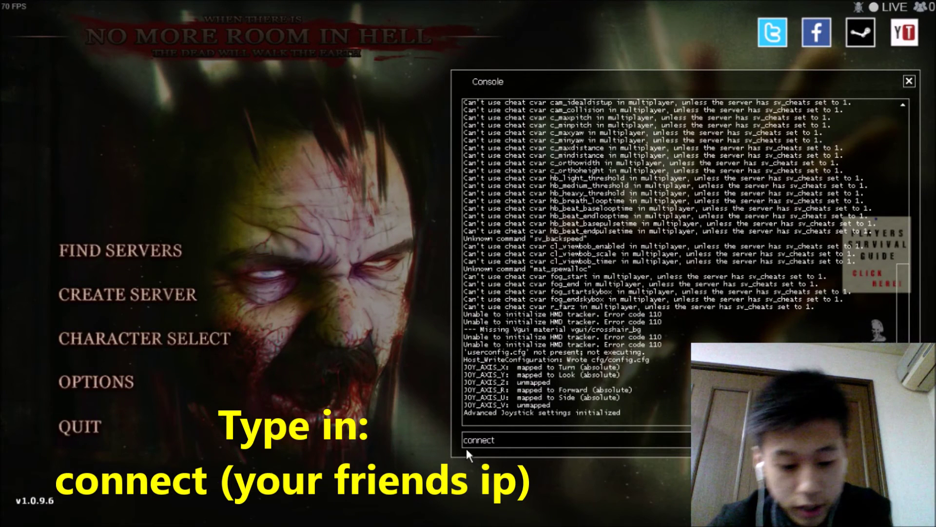
Paste the address to form 'connect 25.18.60.17', then quit the game
key("ctrl+v")
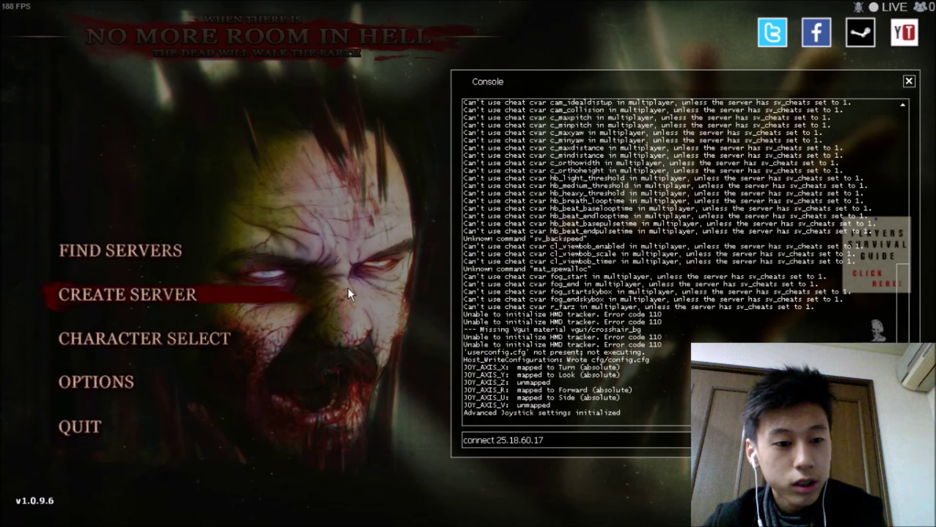
left_click(66, 426)
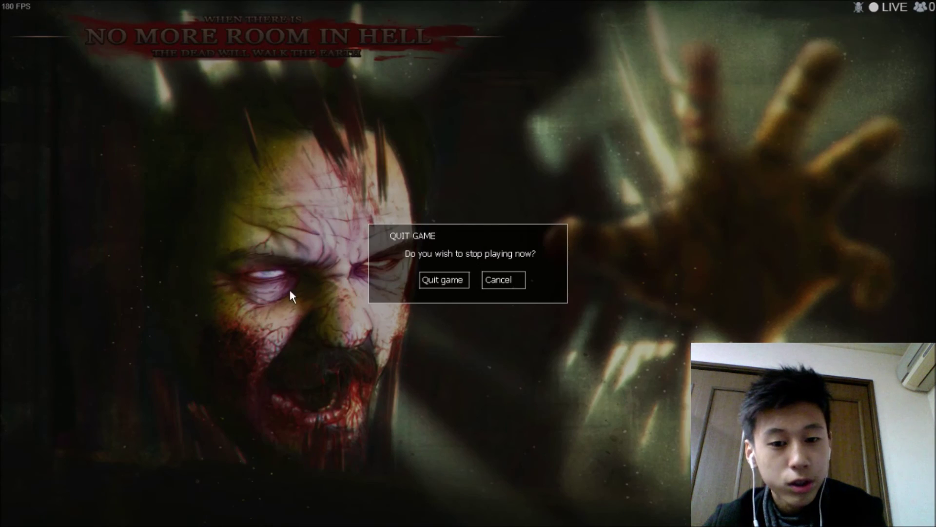
left_click(448, 281)
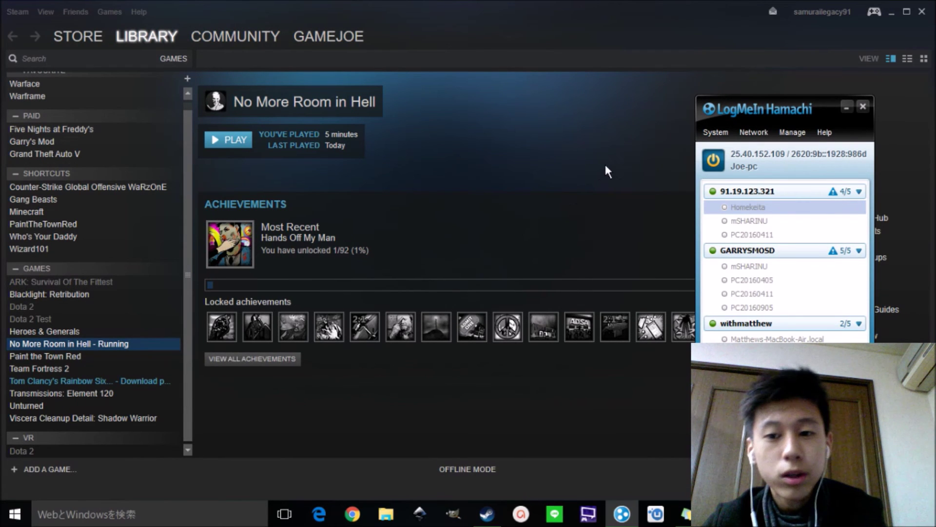
Move the Hamachi window aside and bring Steam's No More Room in Hell page to the front
left_click_drag(776, 108, 786, 97)
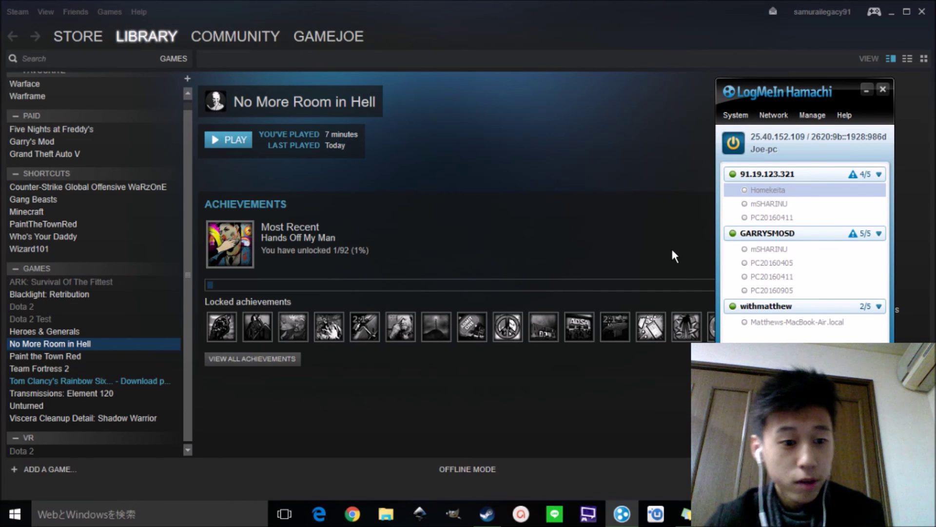
left_click(567, 244)
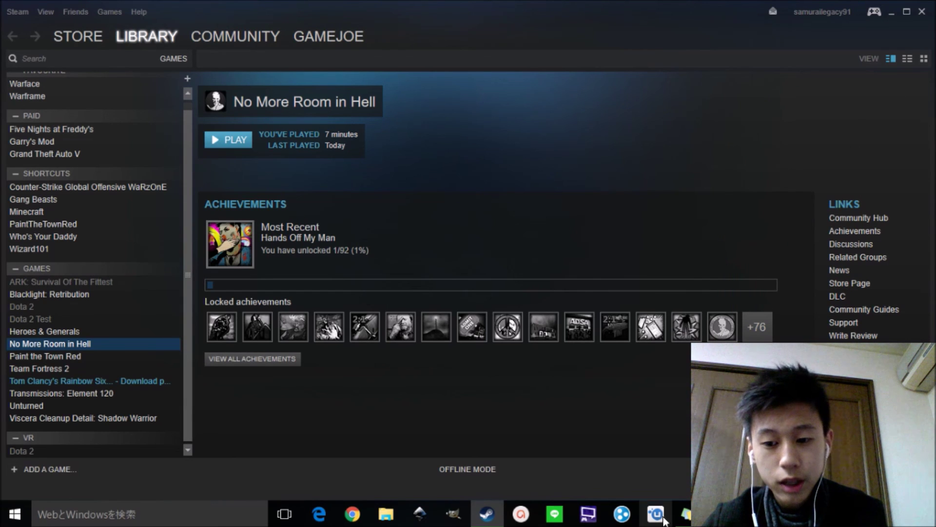
mouse_move(722, 514)
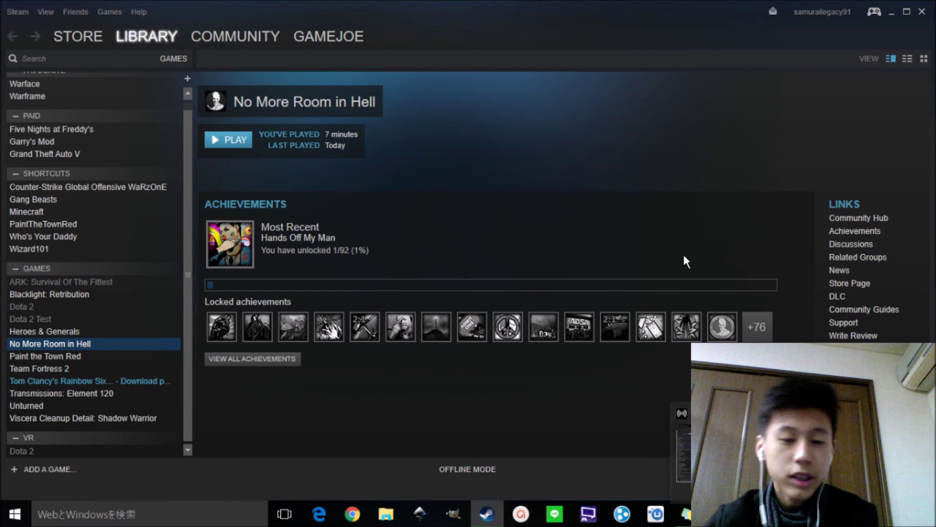